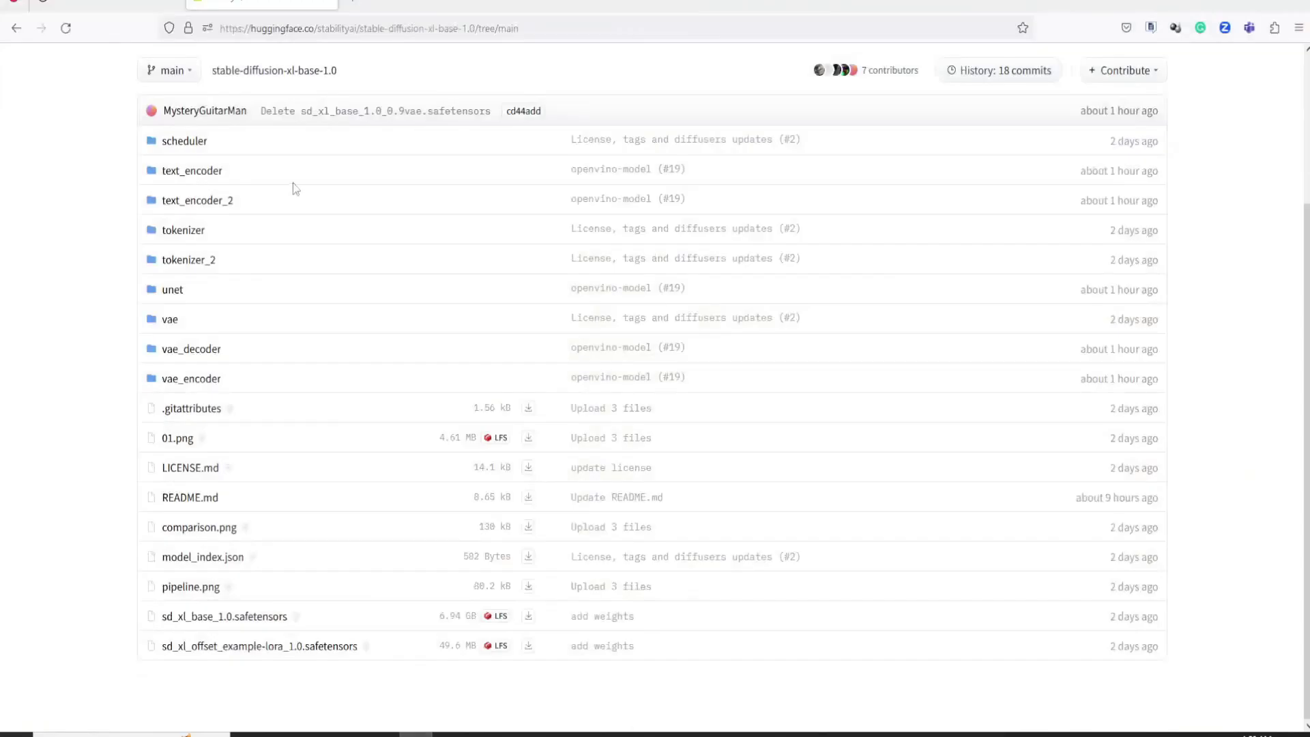
Go back to the Hugging Face home page and open the Models catalogue
scroll(99, 250, "up", 3)
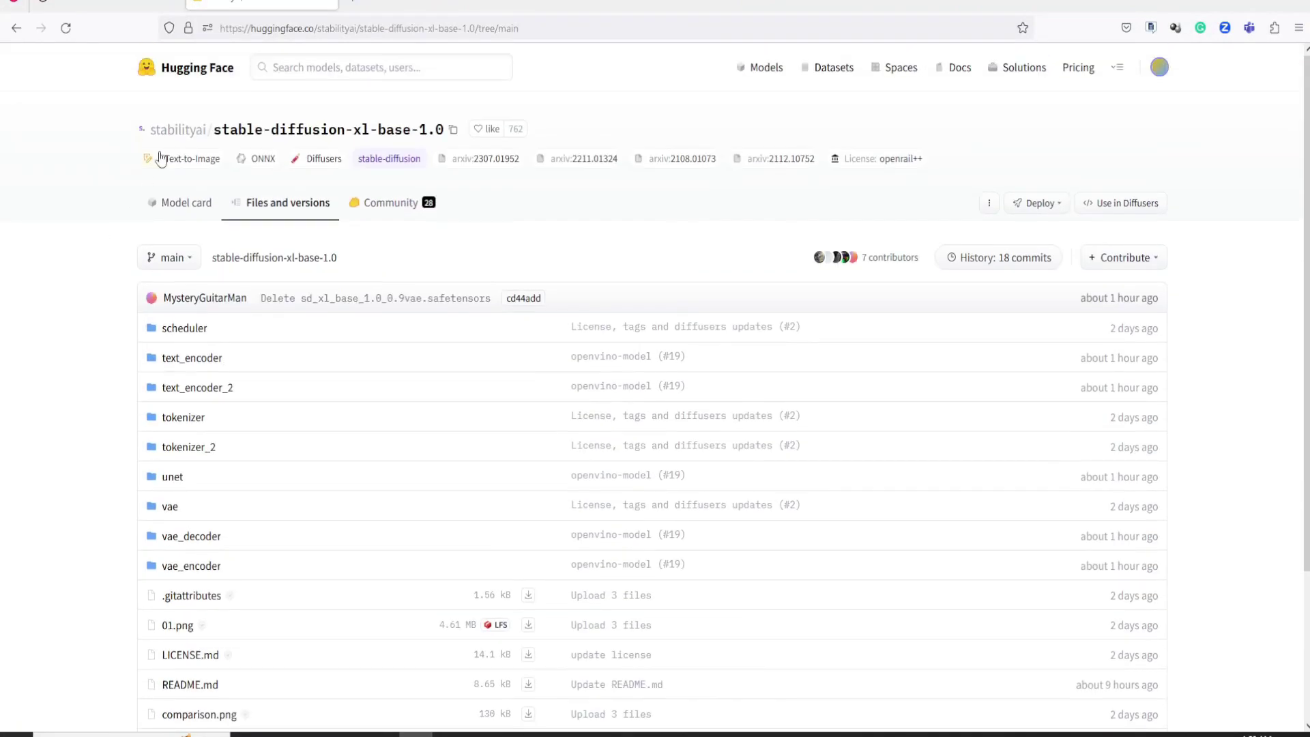
left_click(194, 80)
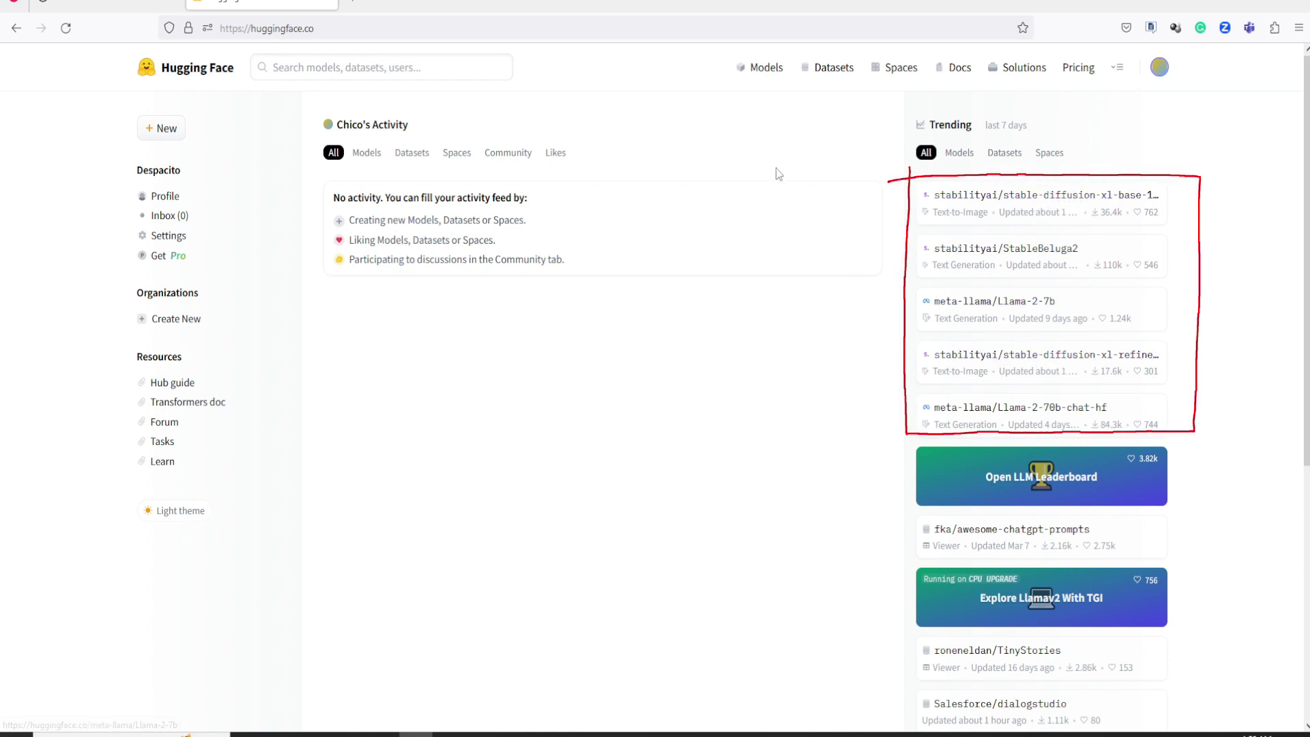
left_click(763, 72)
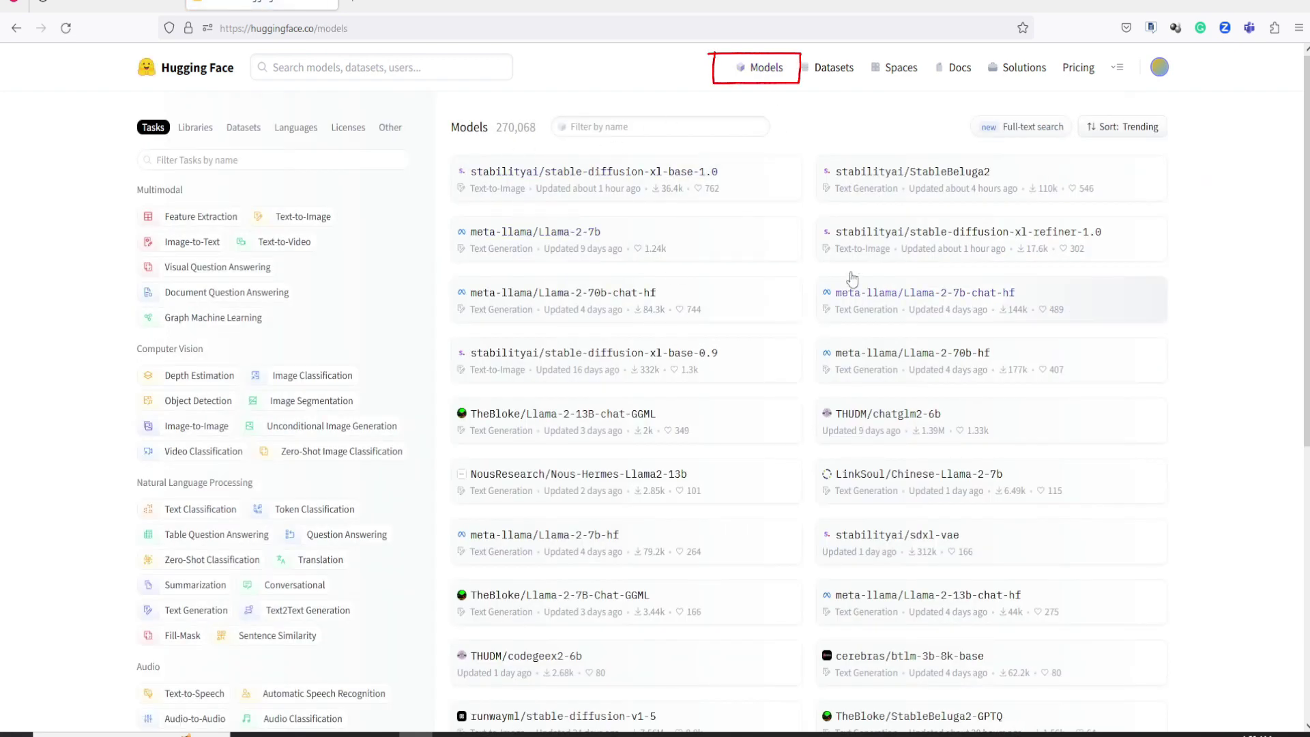
Download sd_xl_refiner_1.0.safetensors from the stable-diffusion-xl-refiner-1.0 repository files
left_click(899, 238)
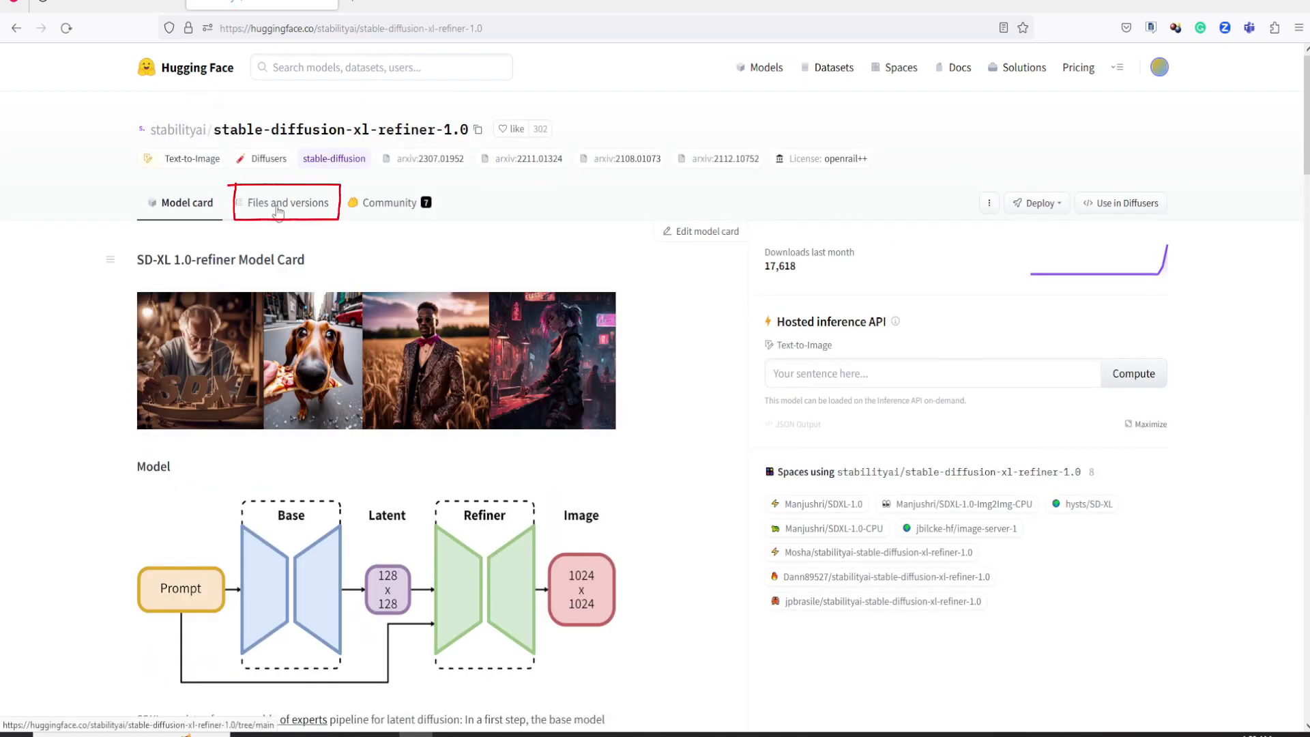
left_click(277, 211)
scroll(329, 337, "down", 1)
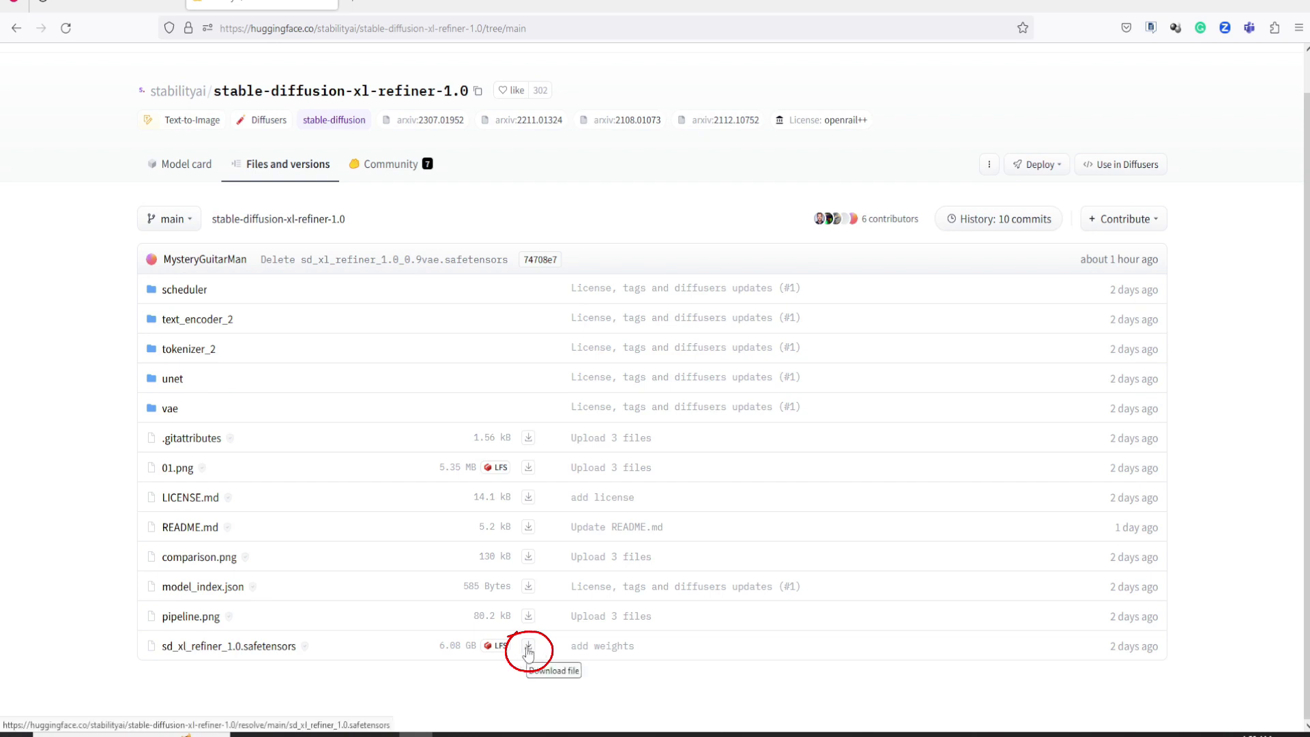
left_click(528, 647)
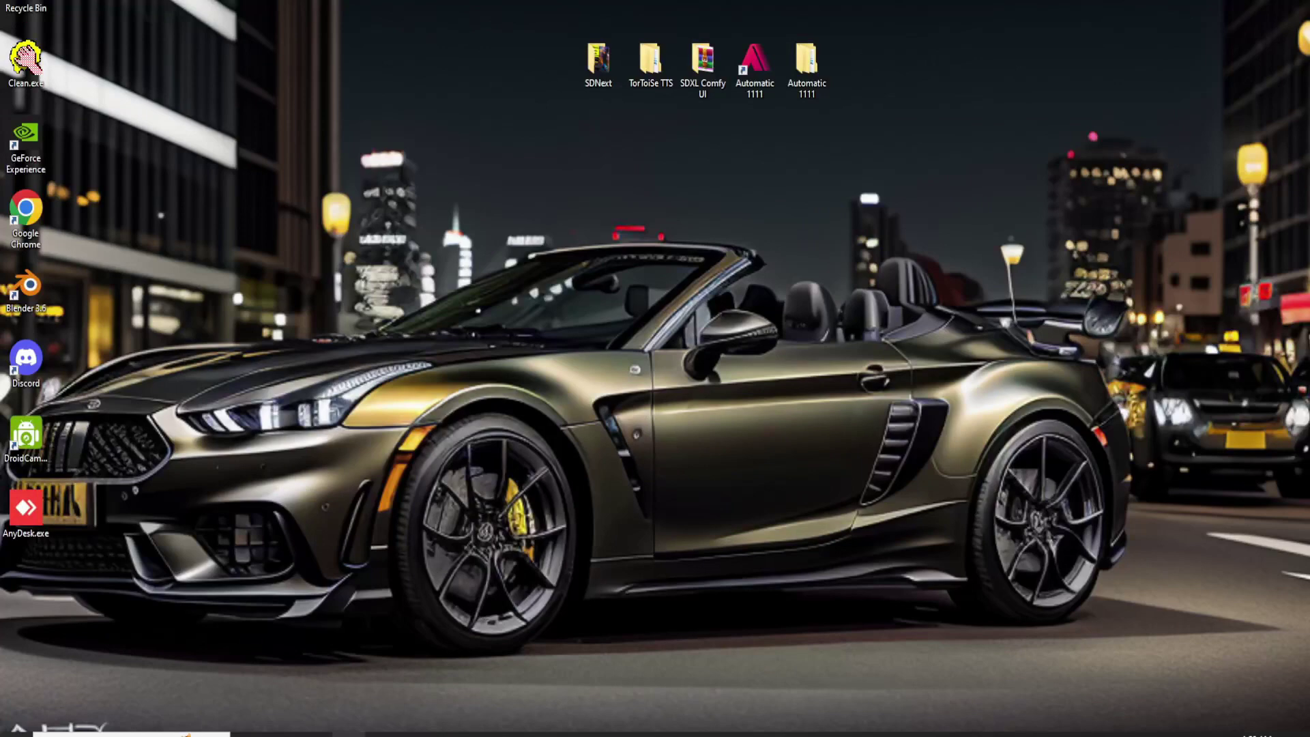
Cut the sd_xl_base_1.0 and sd_xl_refiner_1.0 safetensors files from Downloads
left_click(315, 733)
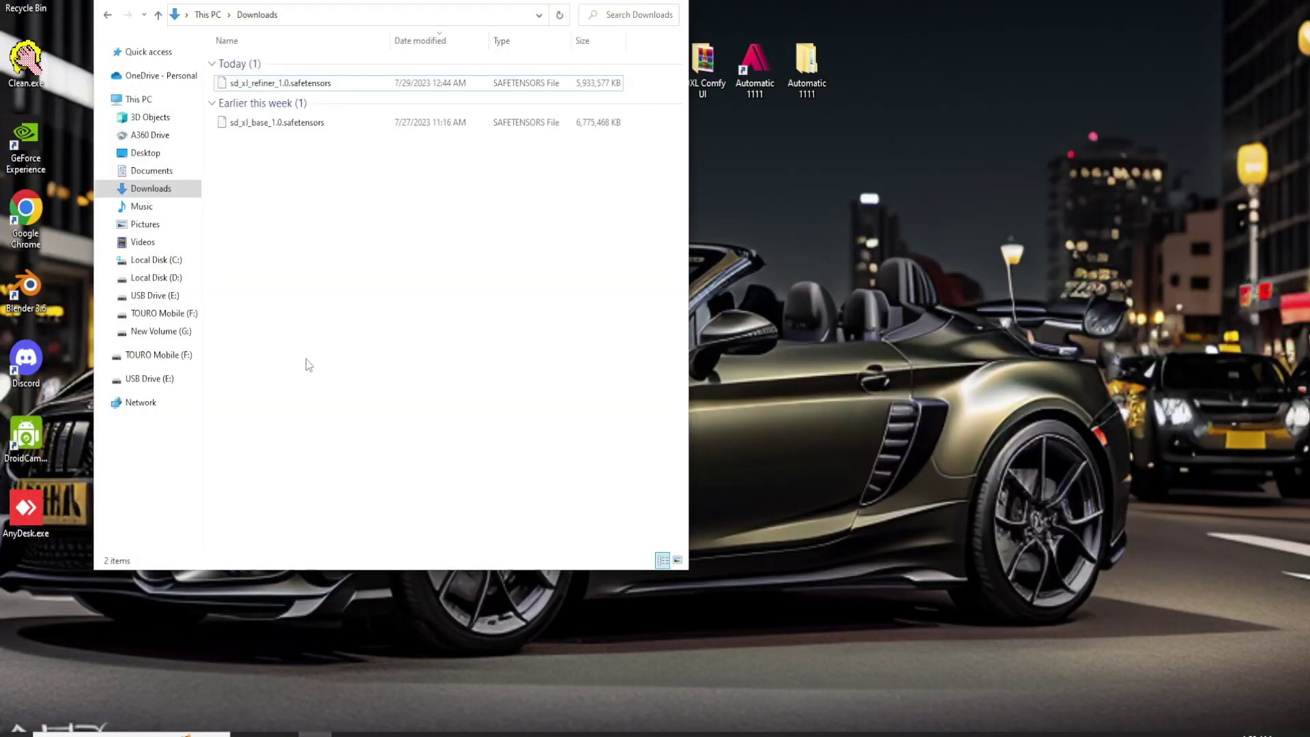
left_click(277, 129)
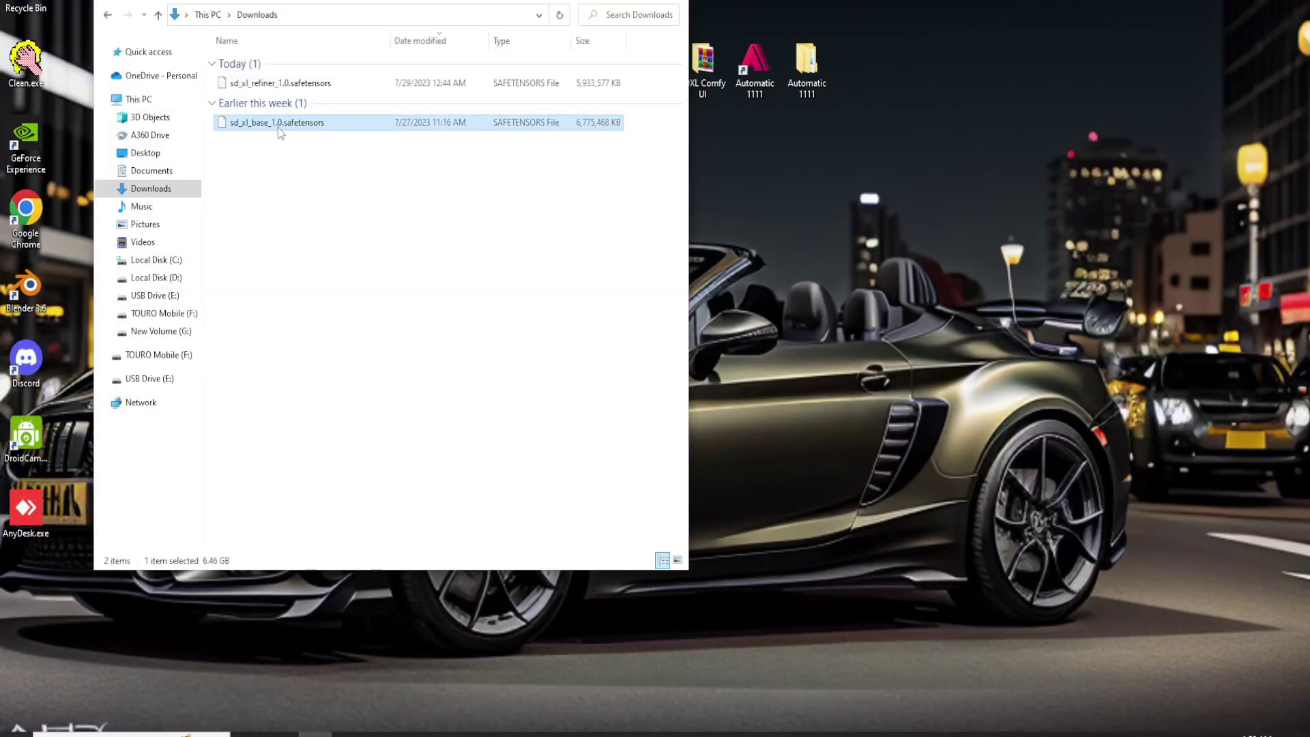
left_click(283, 85, "ctrl")
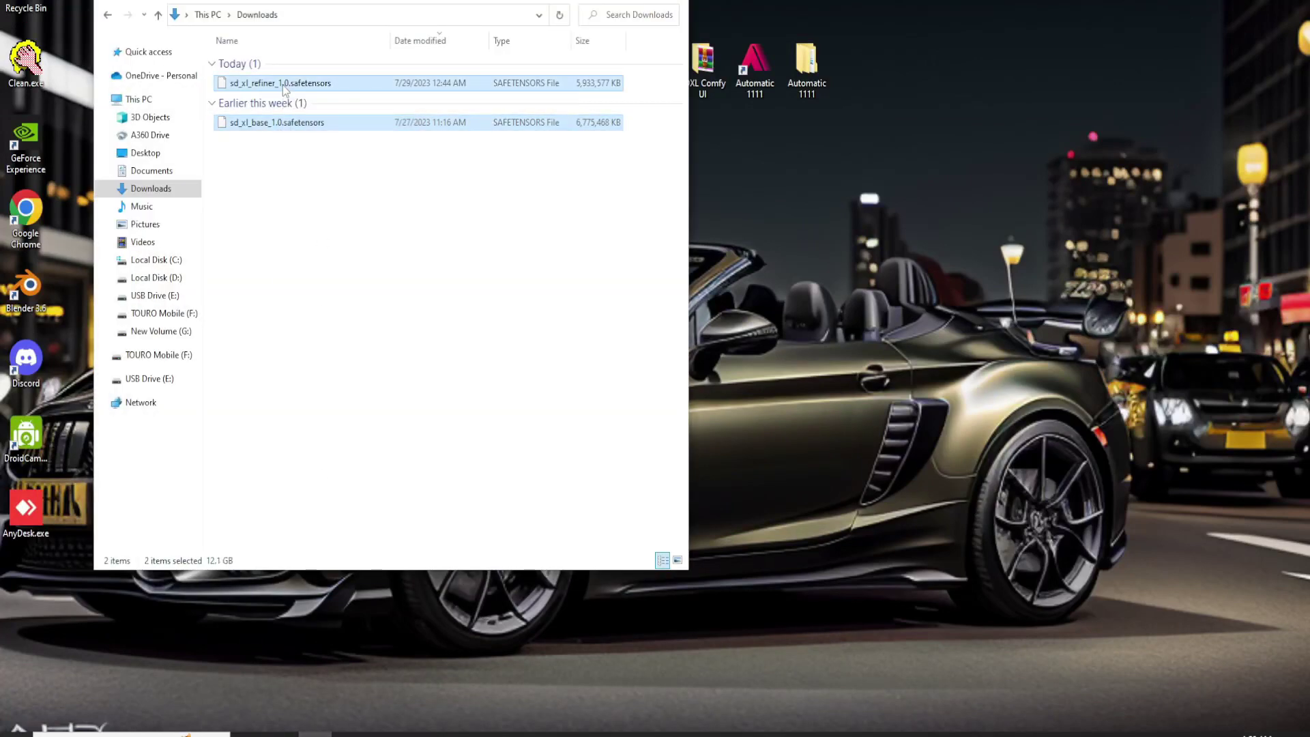
right_click(282, 85)
left_click(336, 274)
Paste both files into SDNext\automatic\models\Stable-diffusion
key("super+d")
double_click(599, 61)
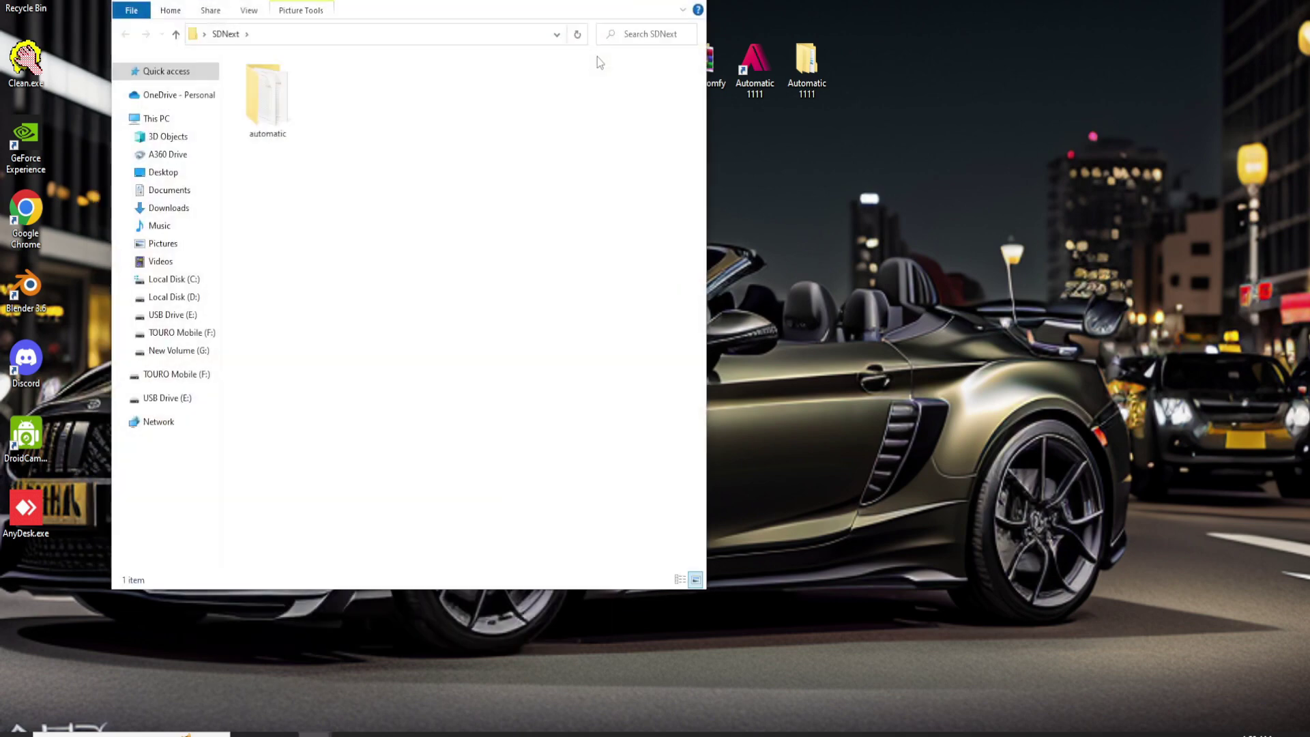
double_click(283, 104)
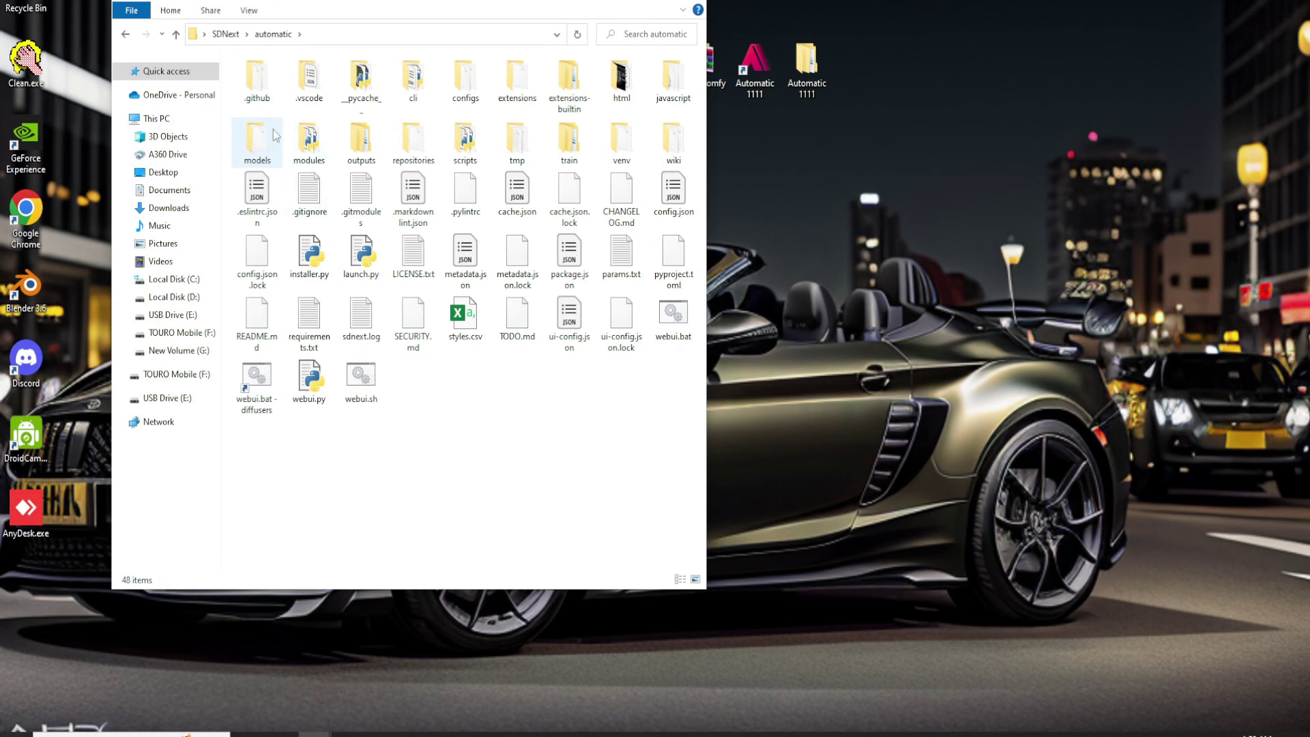
double_click(254, 143)
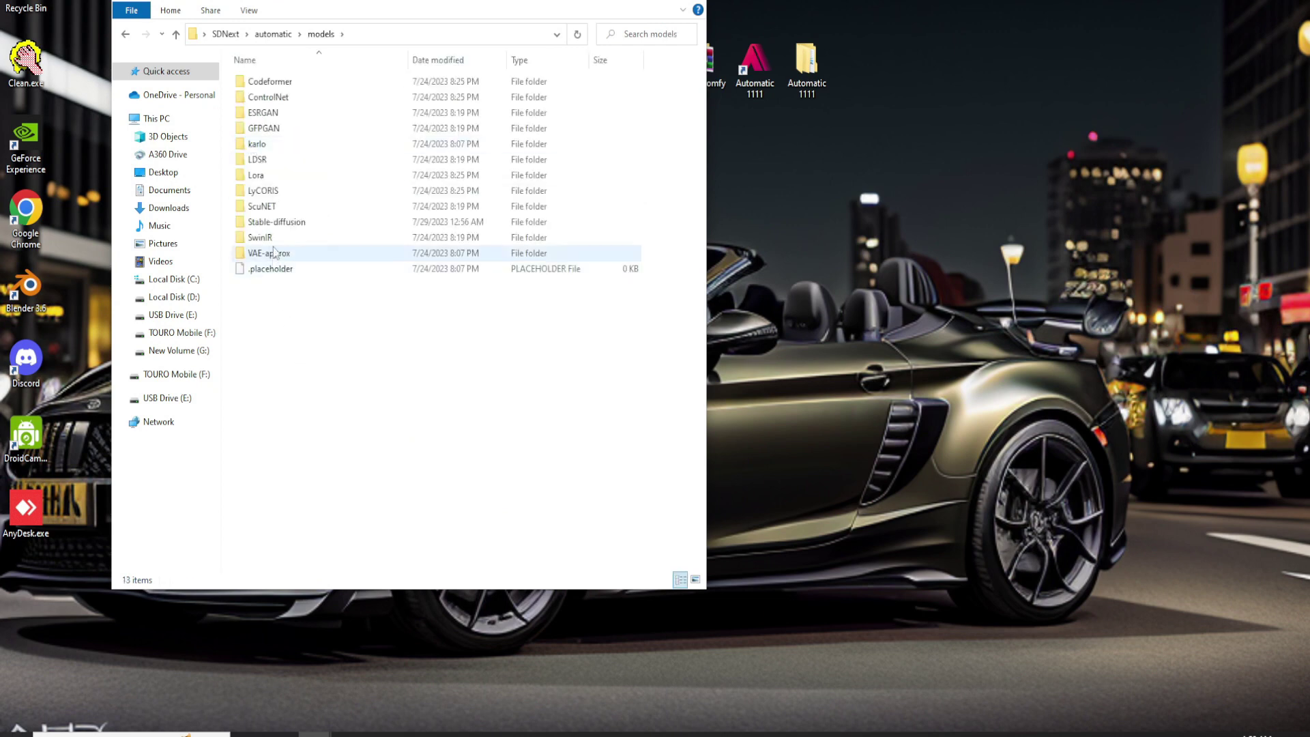
double_click(272, 224)
right_click(317, 189)
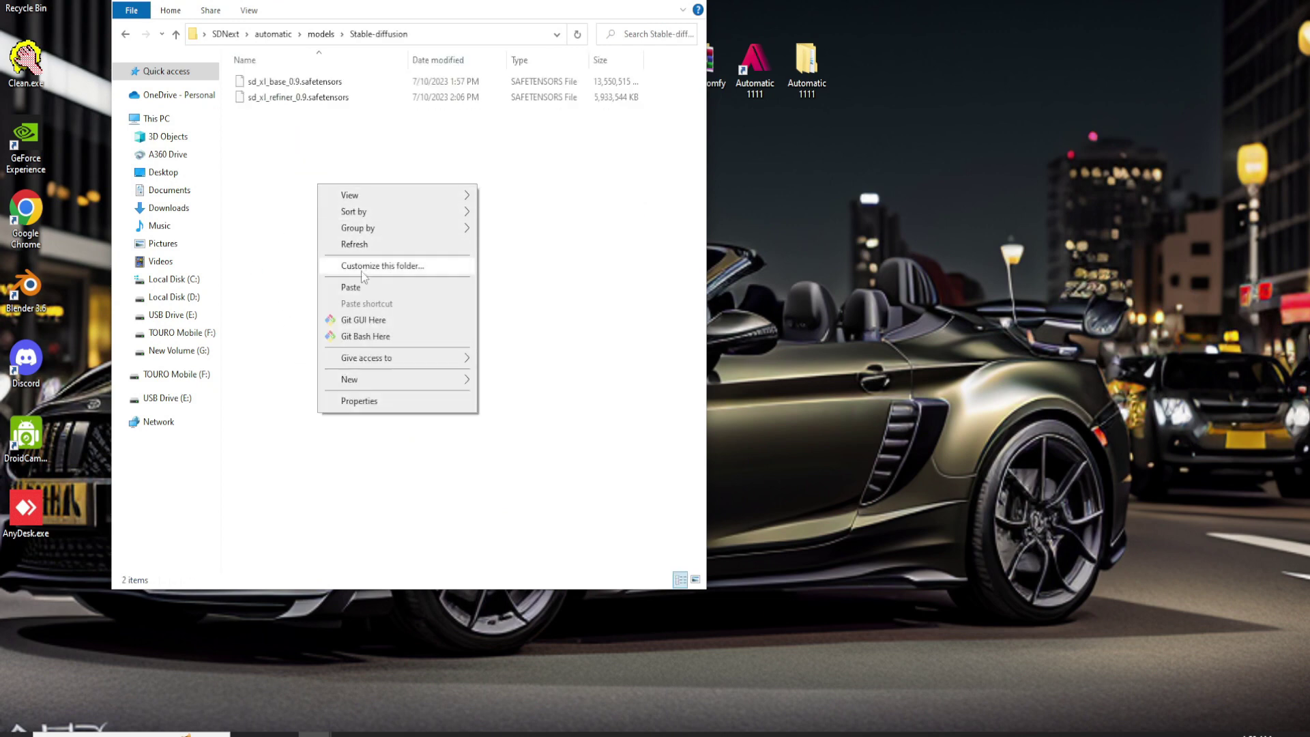
left_click(362, 282)
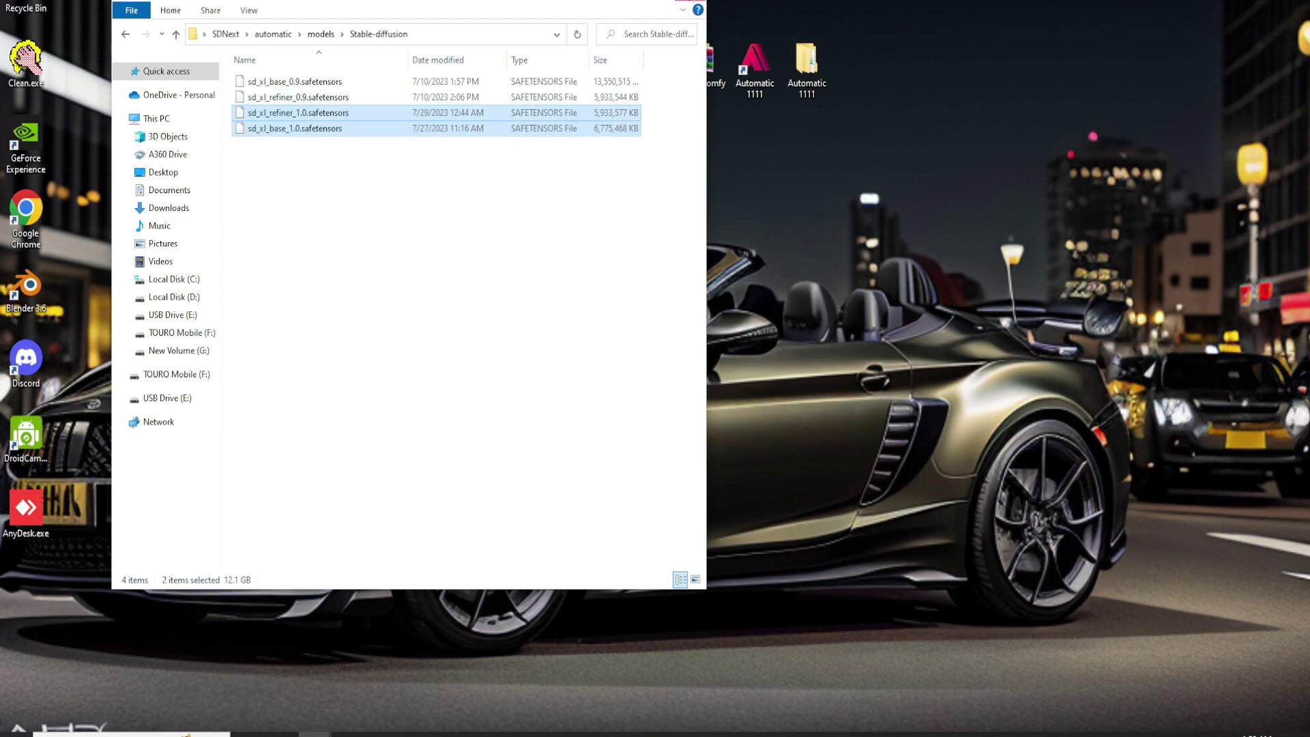
Close the Stable-diffusion window and reopen the SDNext folder from the desktop
left_click(691, 1)
left_click(600, 59)
double_click(599, 59)
Launch SD.Next with the 'webui.bat - diffusers' shortcut in SDNext\automatic
left_click(299, 111)
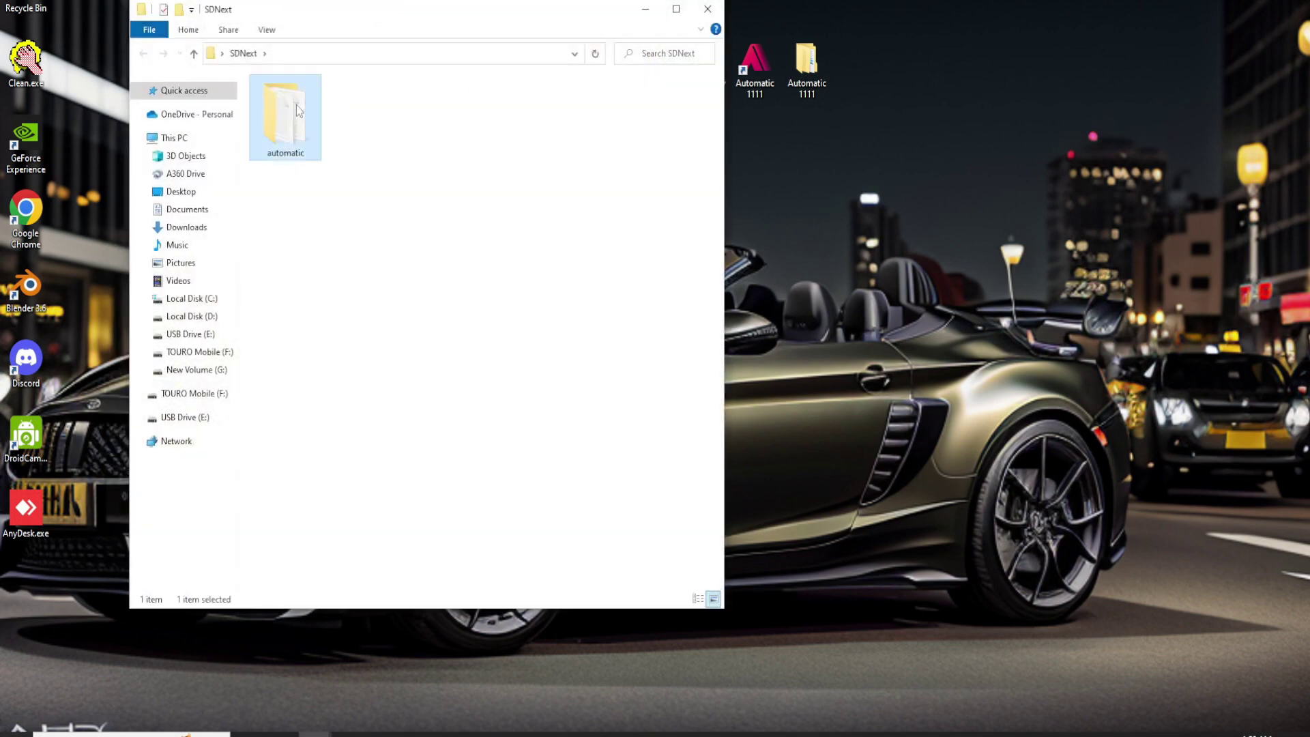
double_click(298, 109)
left_click(277, 403)
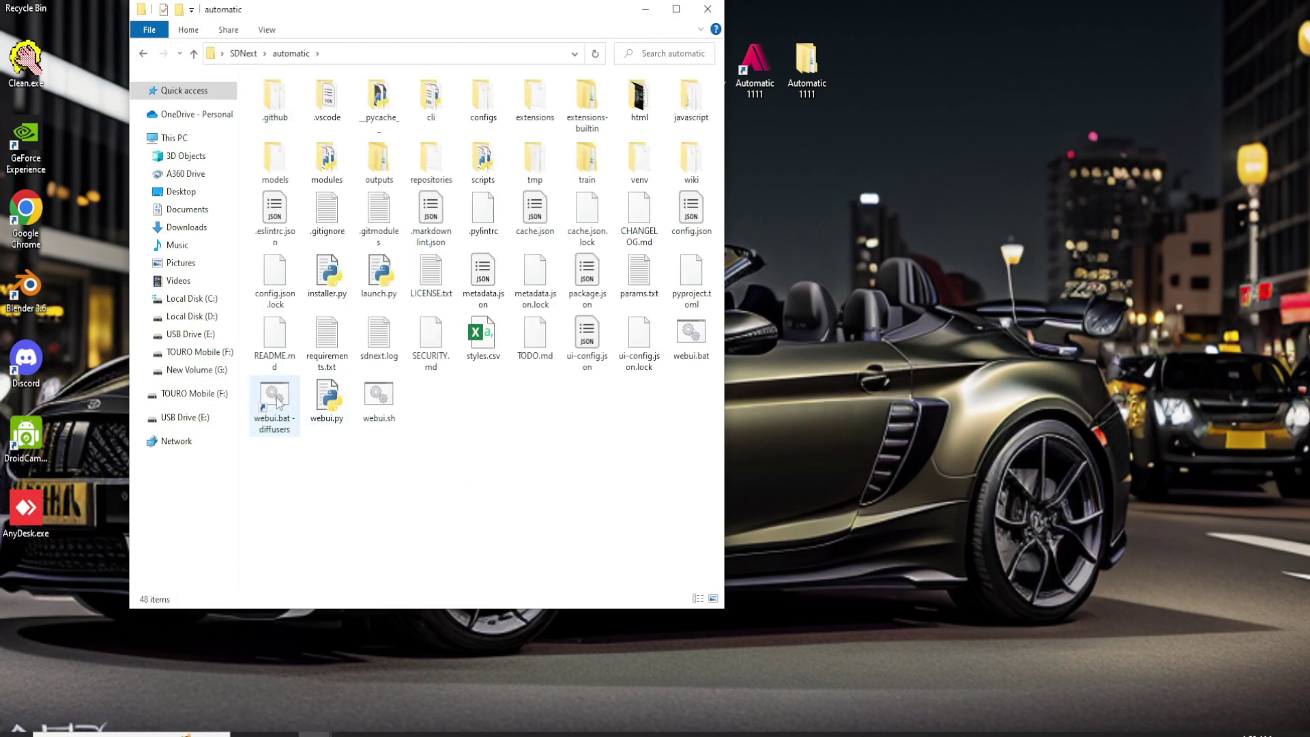
double_click(277, 403)
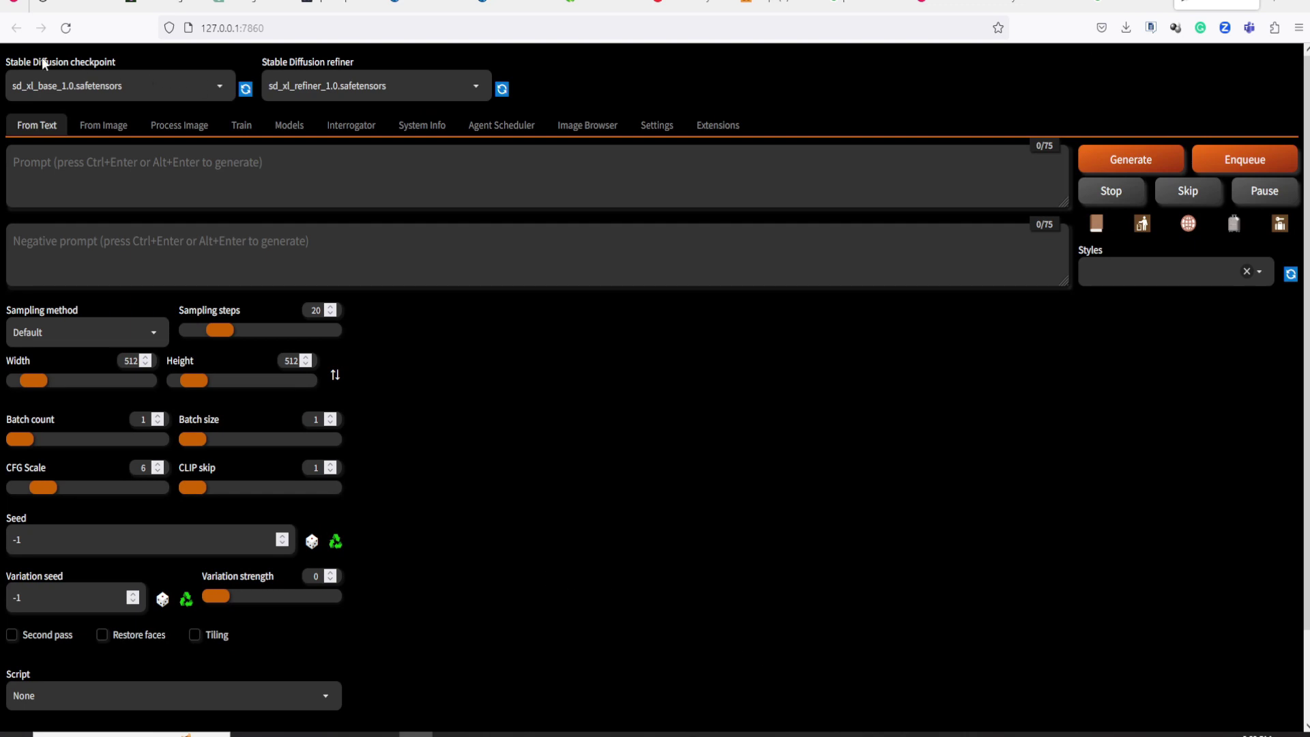
Use sd_xl_base_1.0 as the checkpoint and sd_xl_refiner_1.0 as the refiner
left_click(220, 88)
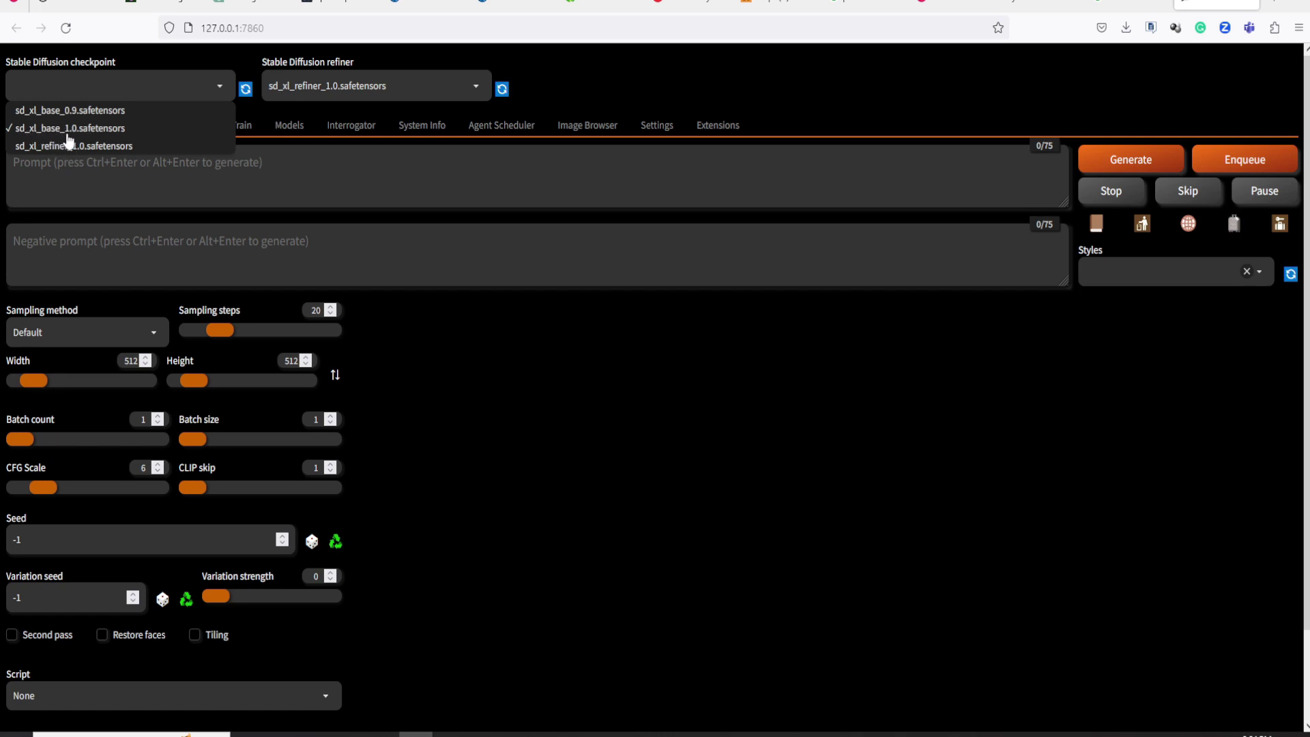
left_click(570, 88)
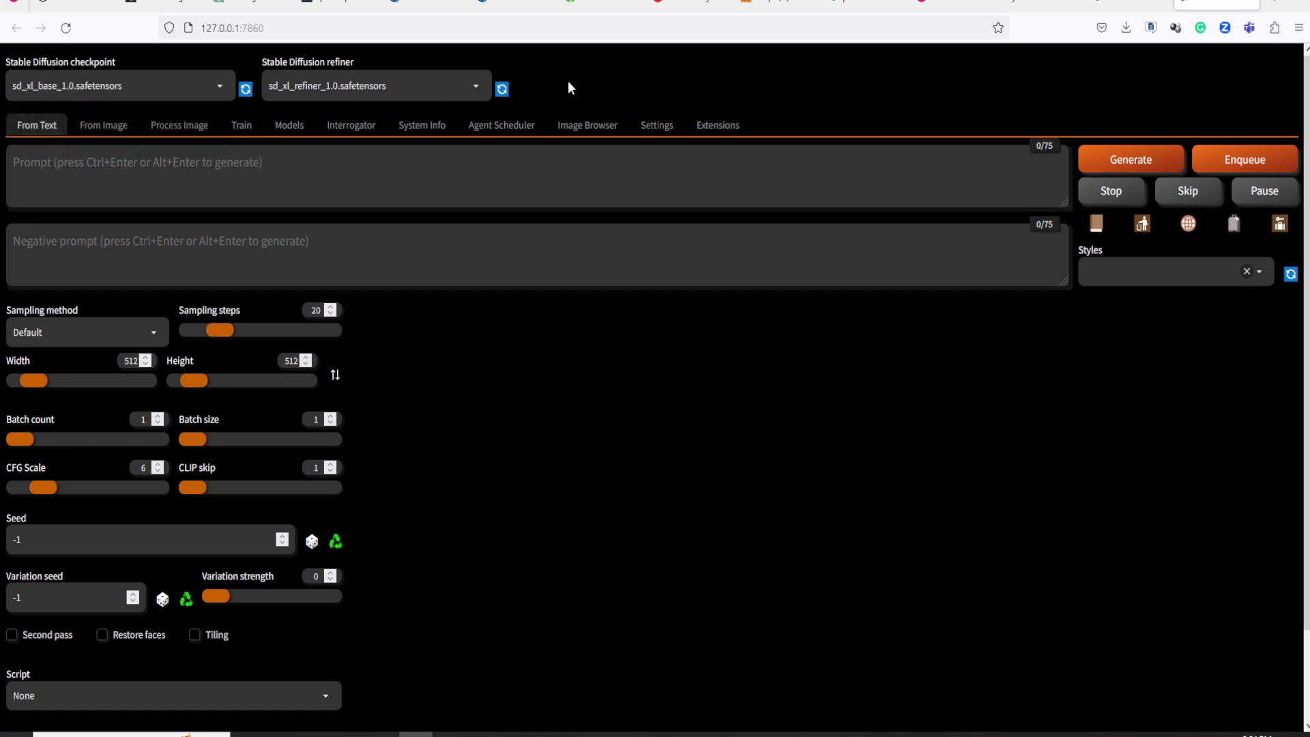
left_click(481, 87)
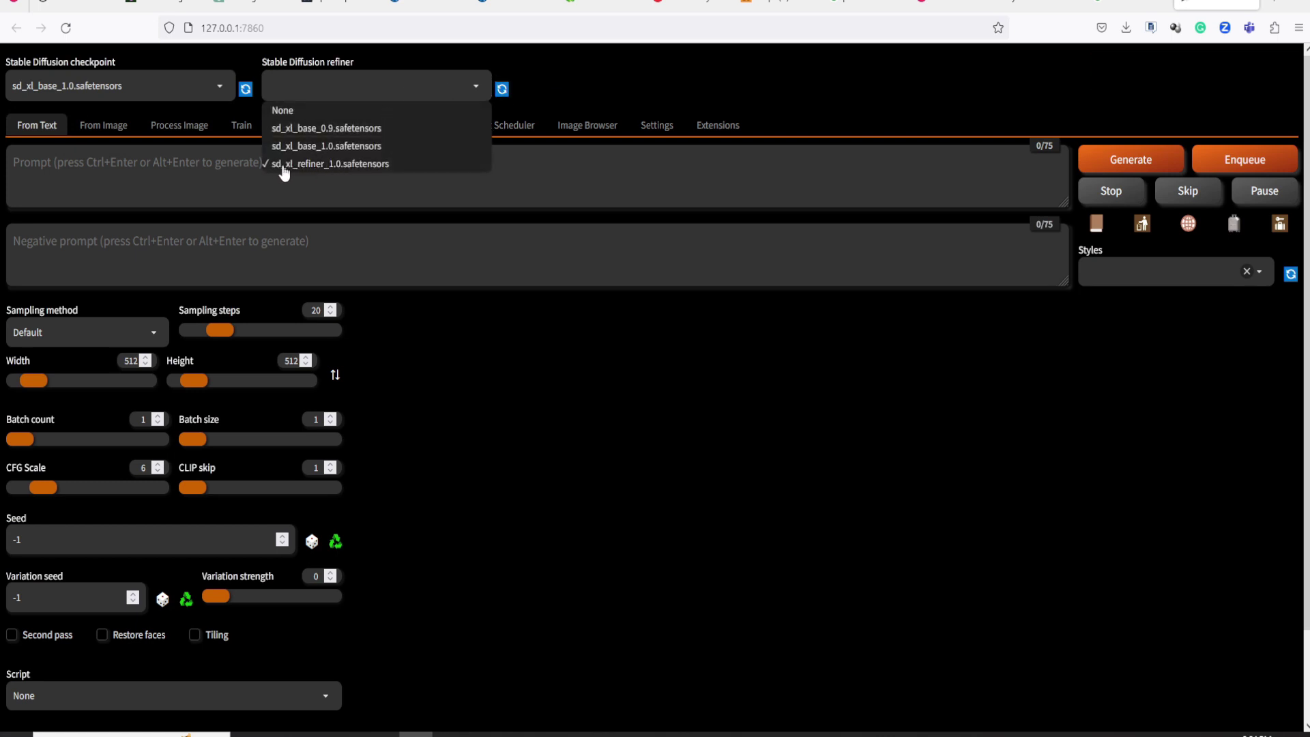
left_click(410, 327)
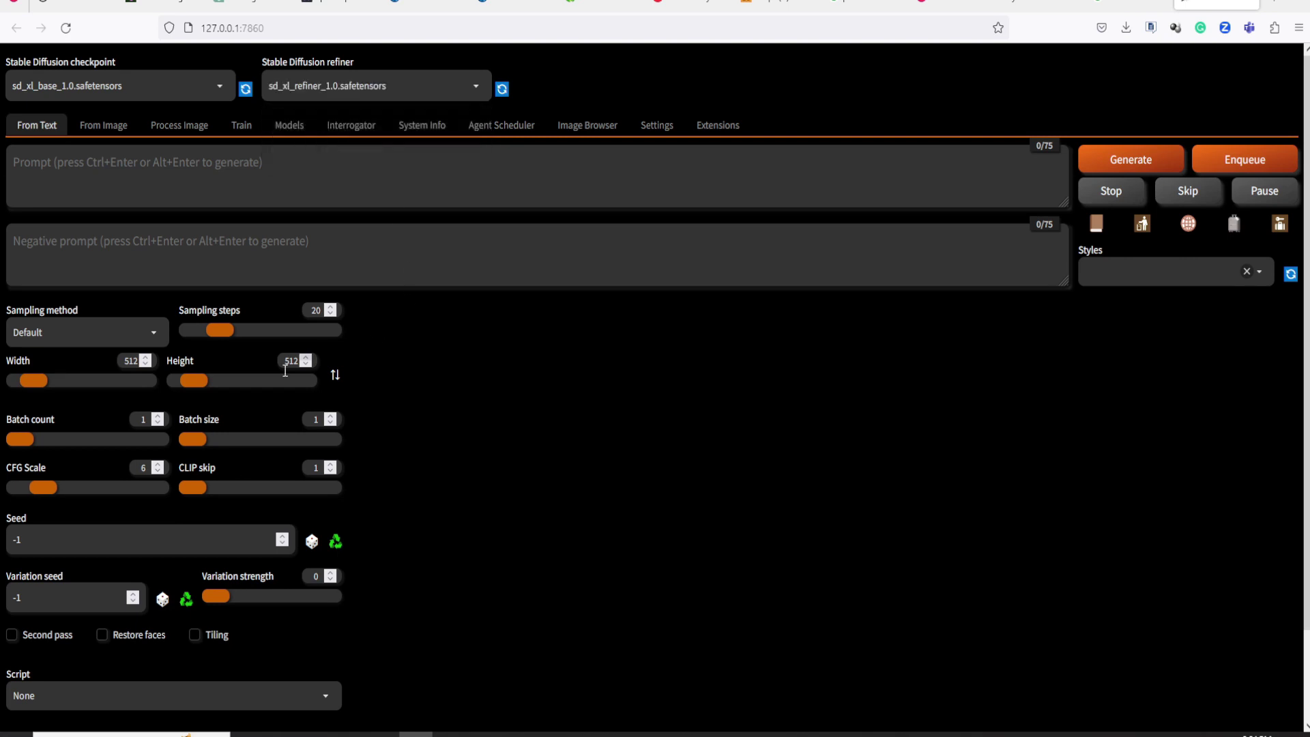
Choose the Euler a sampler, set the size to 768×768, and begin the dragon prompt
left_click(159, 334)
left_click(44, 452)
left_click_drag(124, 361, 165, 363)
type("768")
left_click_drag(280, 363, 341, 365)
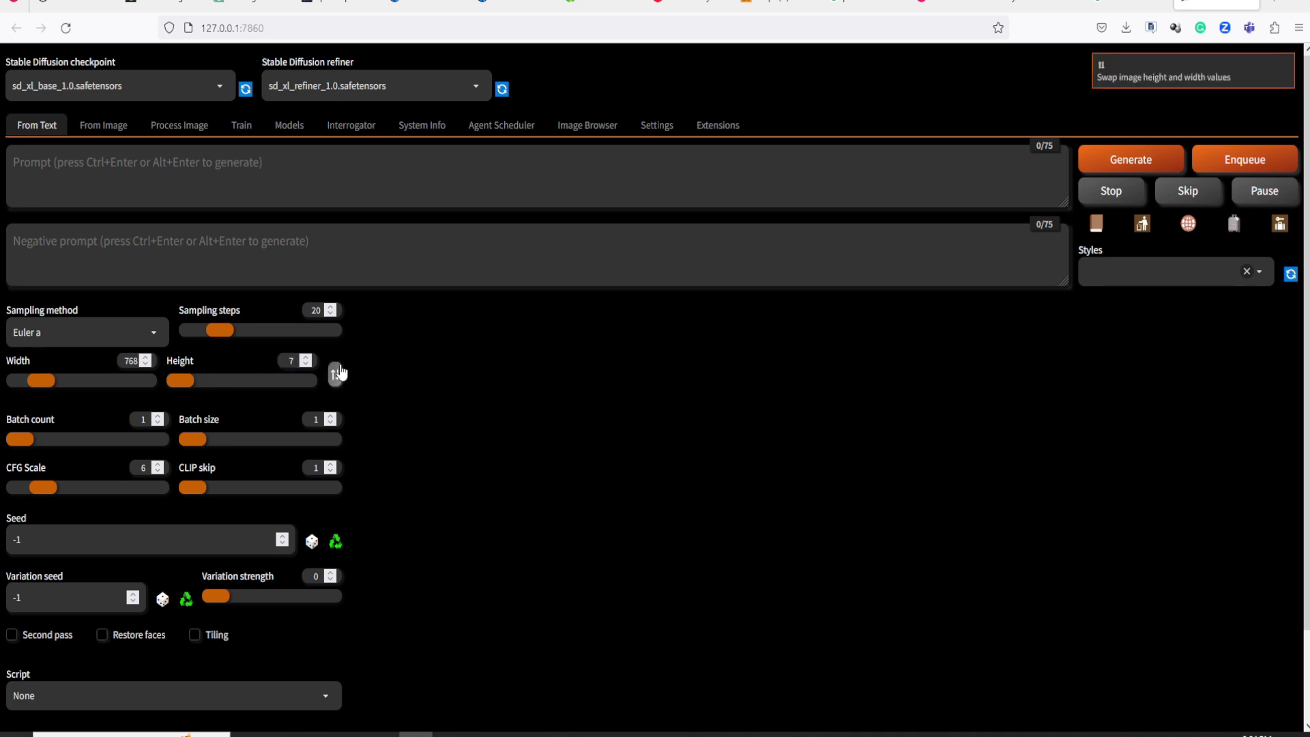
type("768")
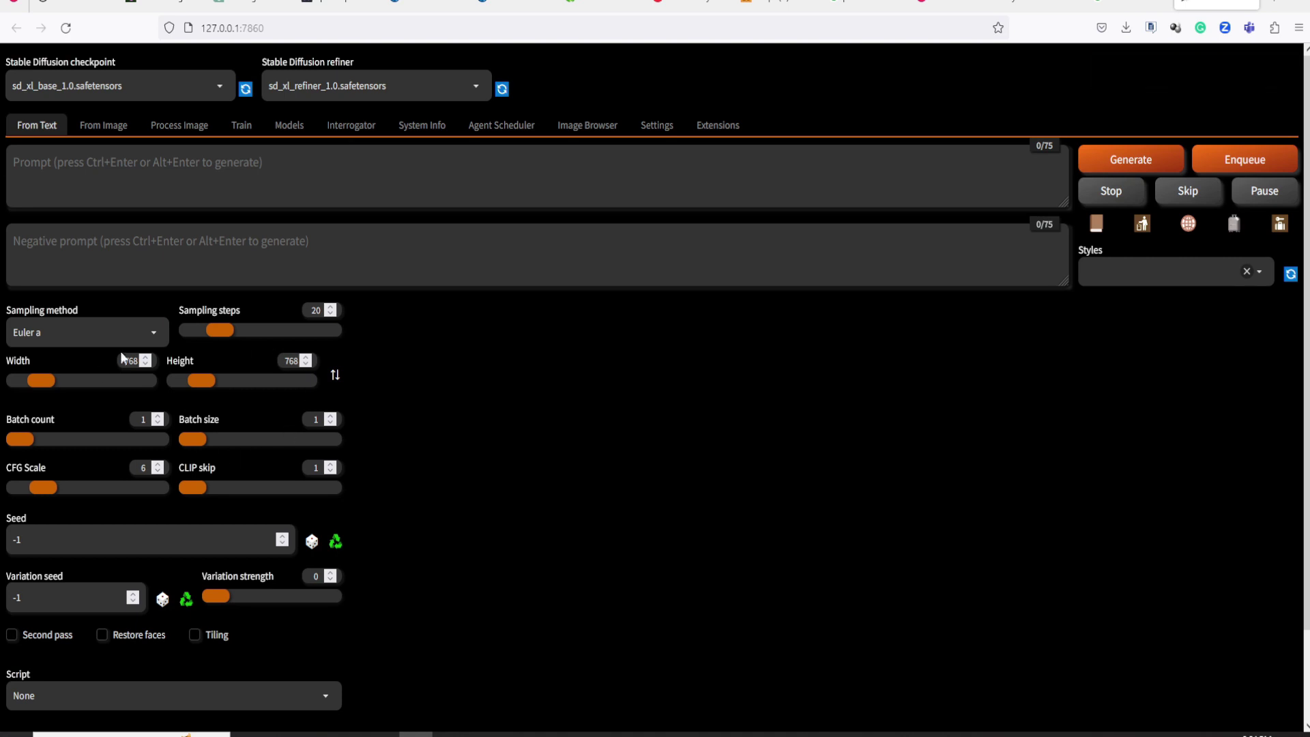
left_click(158, 181)
type("A")
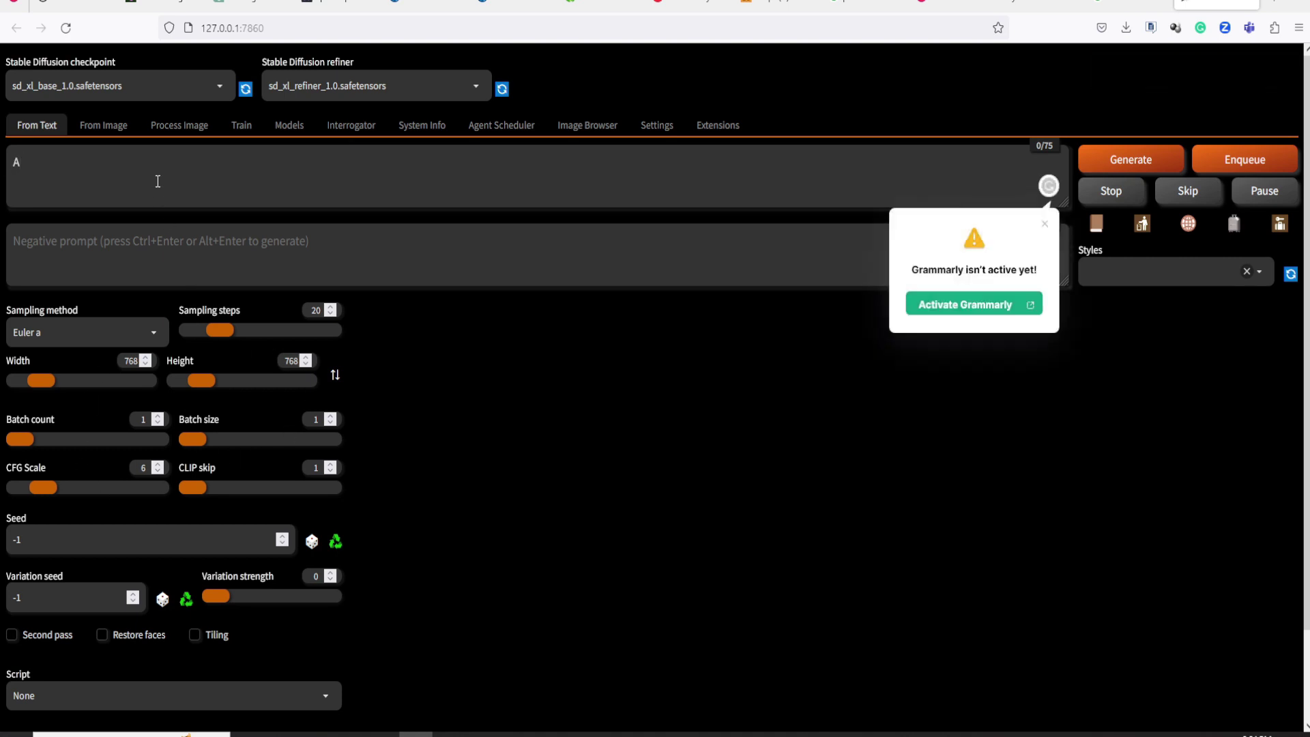
type(" dragon inside the glas")
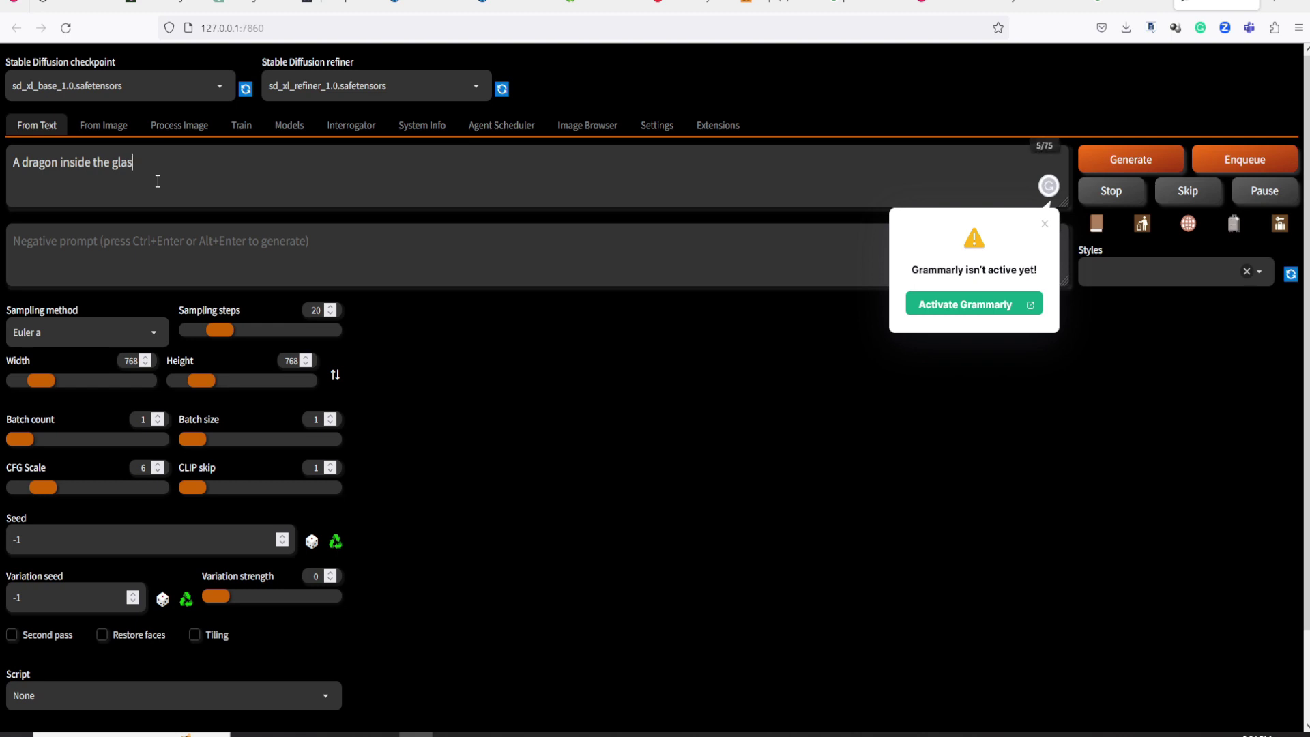
type("s ball on the table")
Enter 'ugly' as the negative prompt and dismiss the two Grammarly popups
left_click(156, 235)
type("ugly")
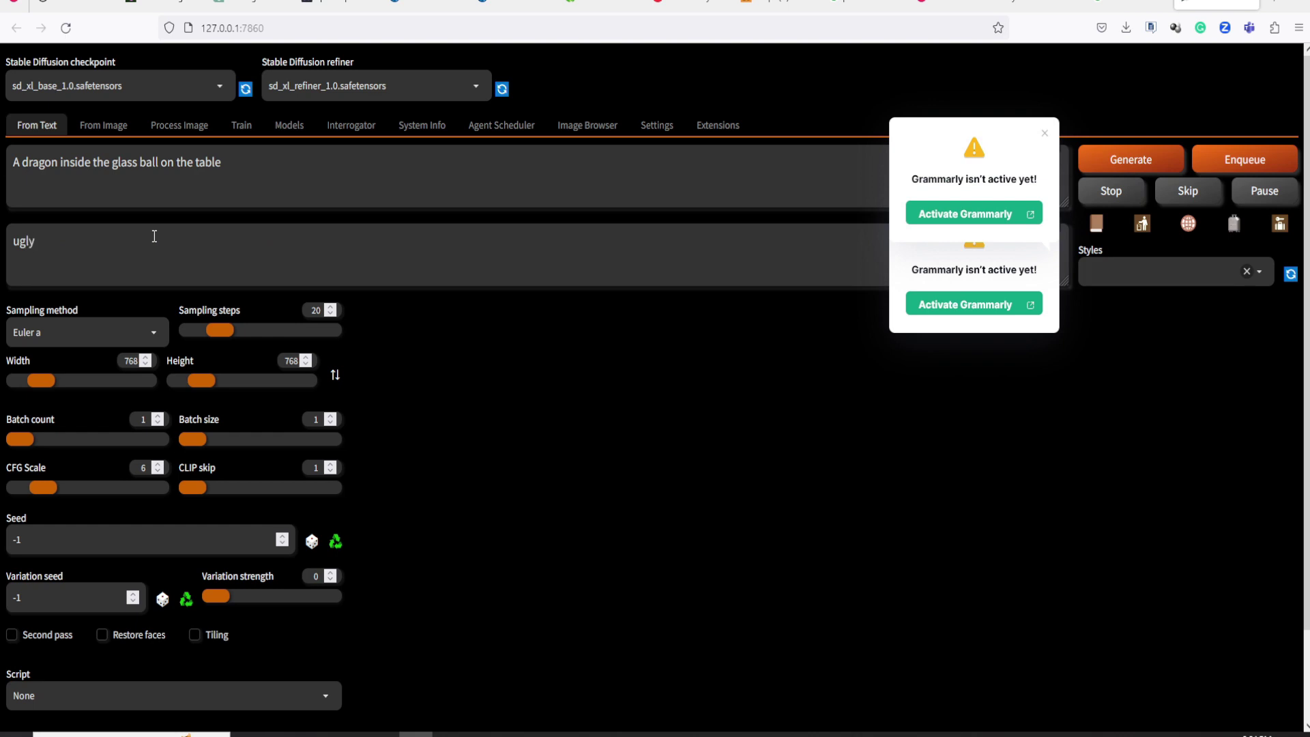
left_click(1035, 195)
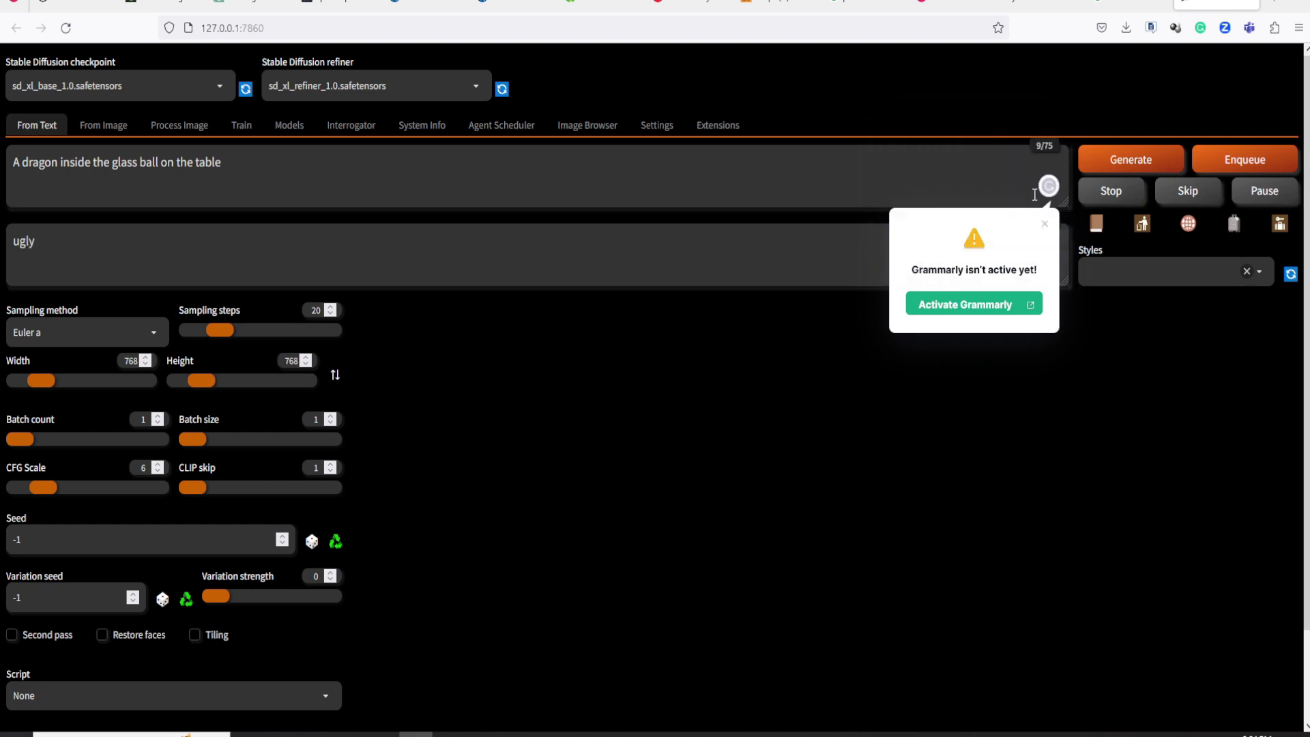
left_click(1045, 224)
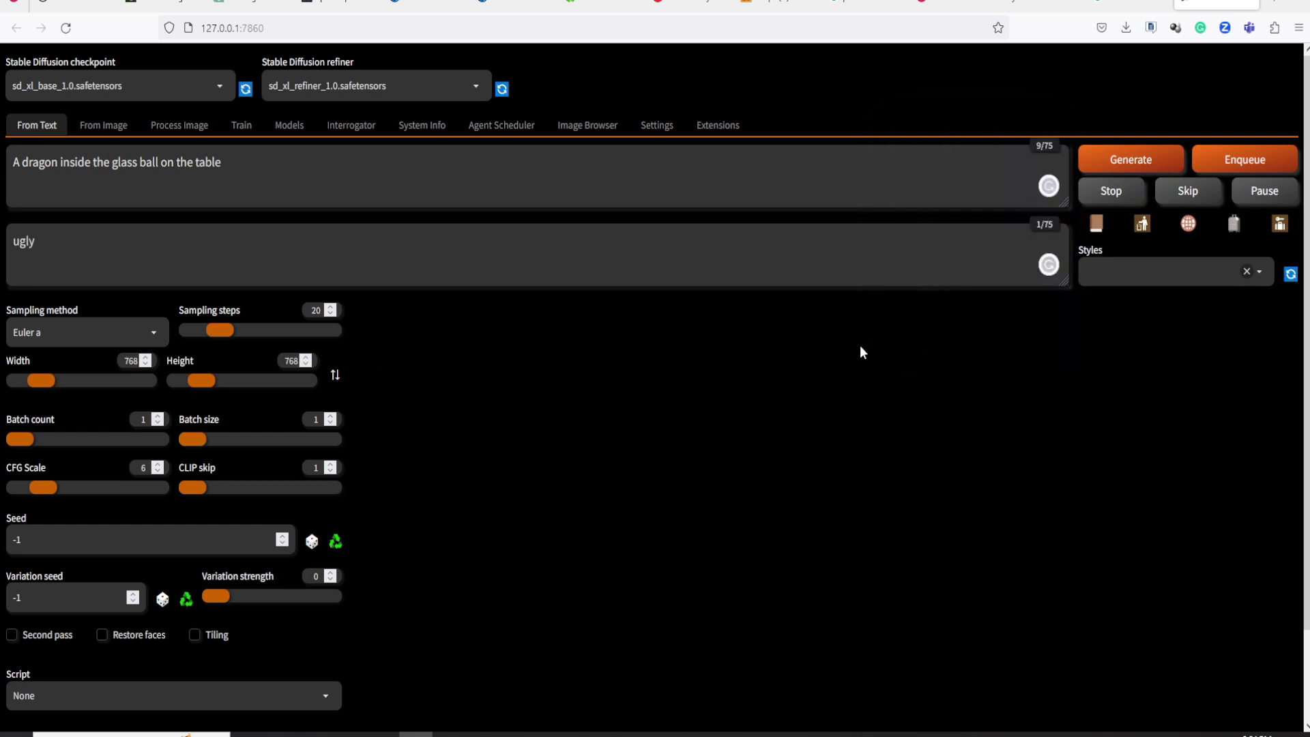
Generate the dragon-in-glass-ball image and view it zoomed in the full-screen lightbox
left_click(1131, 164)
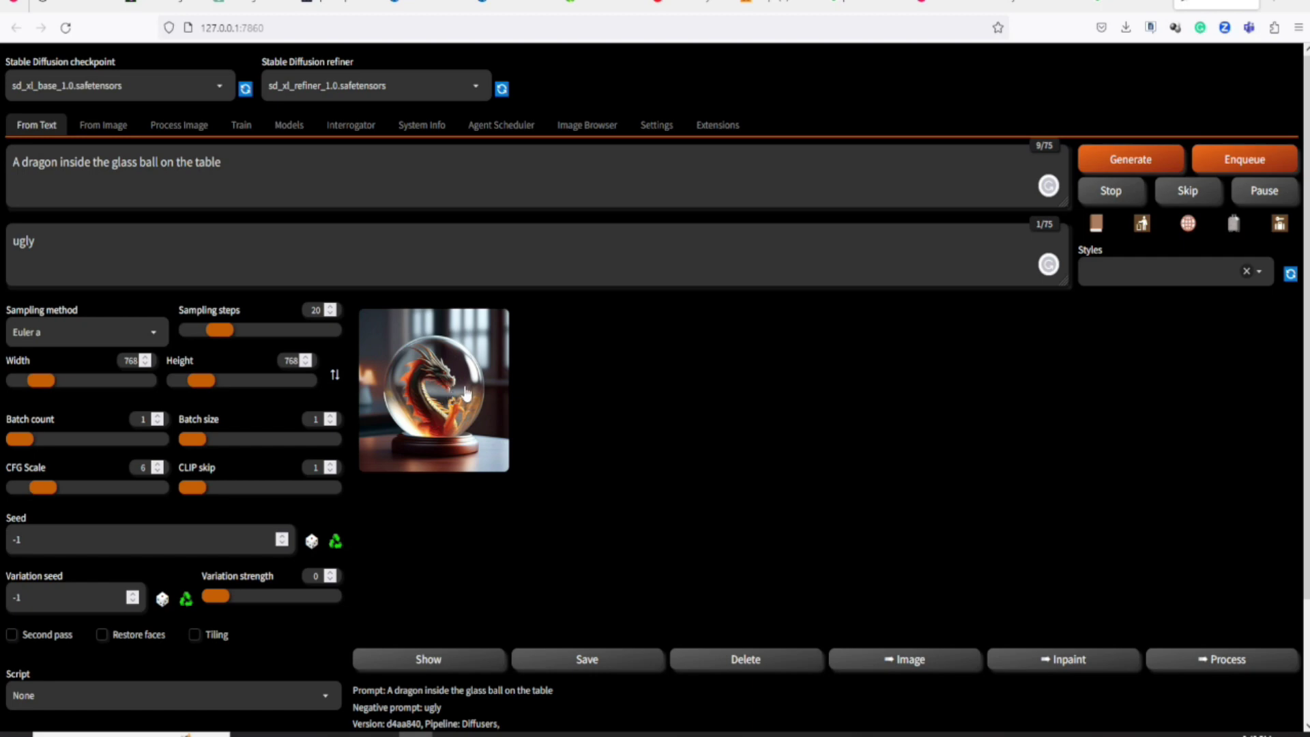
left_click(456, 393)
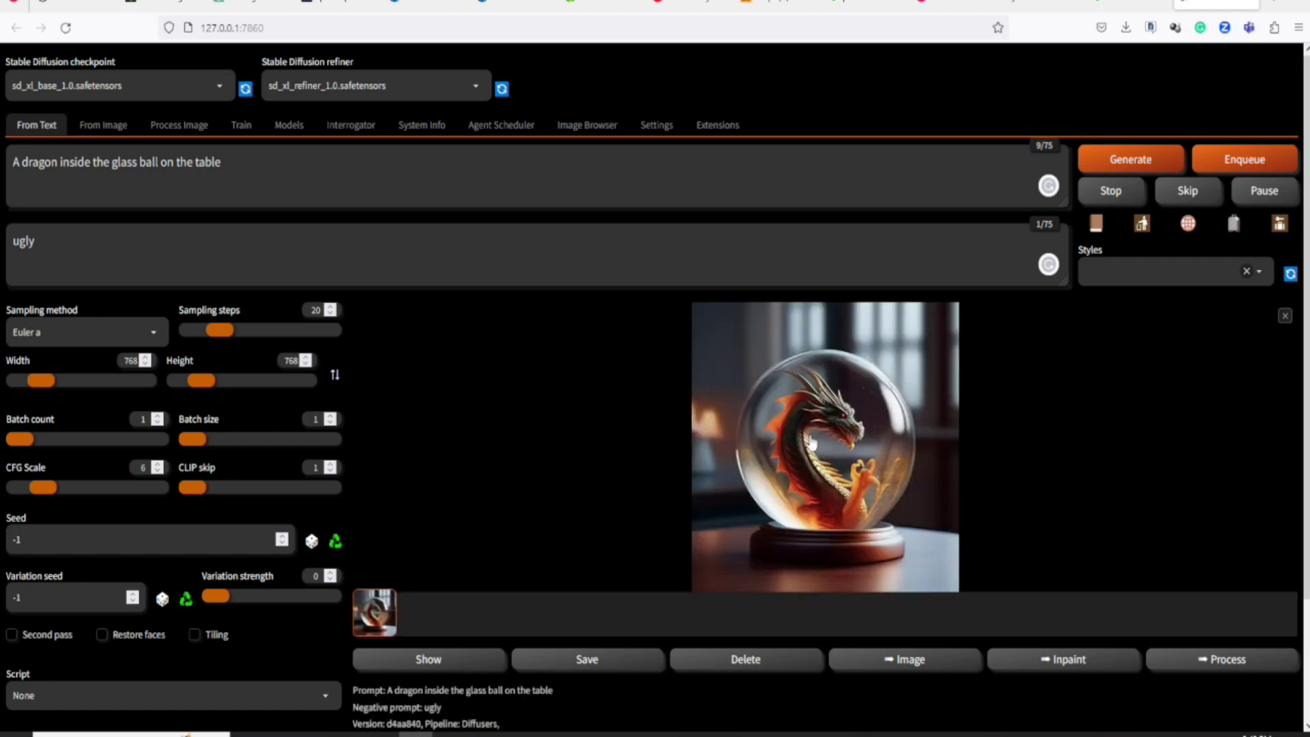
left_click(751, 435)
left_click(749, 429)
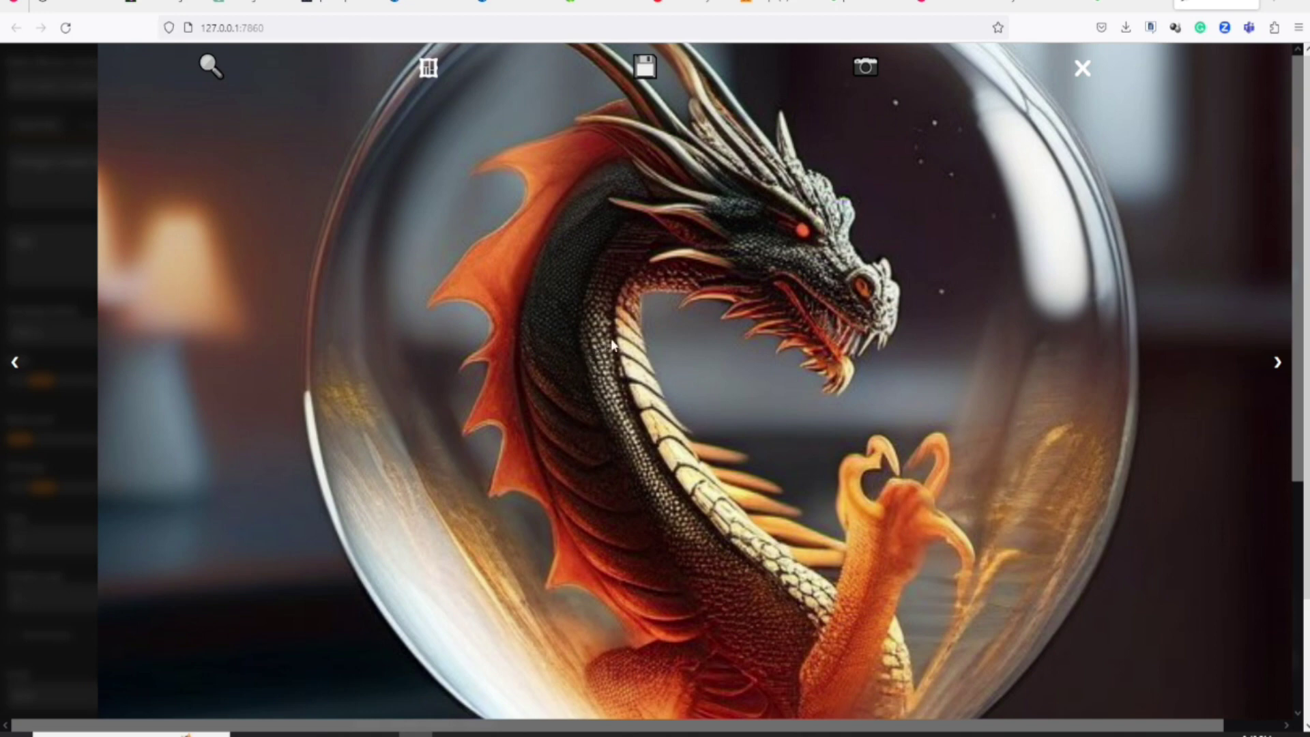
Zoom the lightbox out to fit the whole dragon image and shift it left
left_click(647, 379)
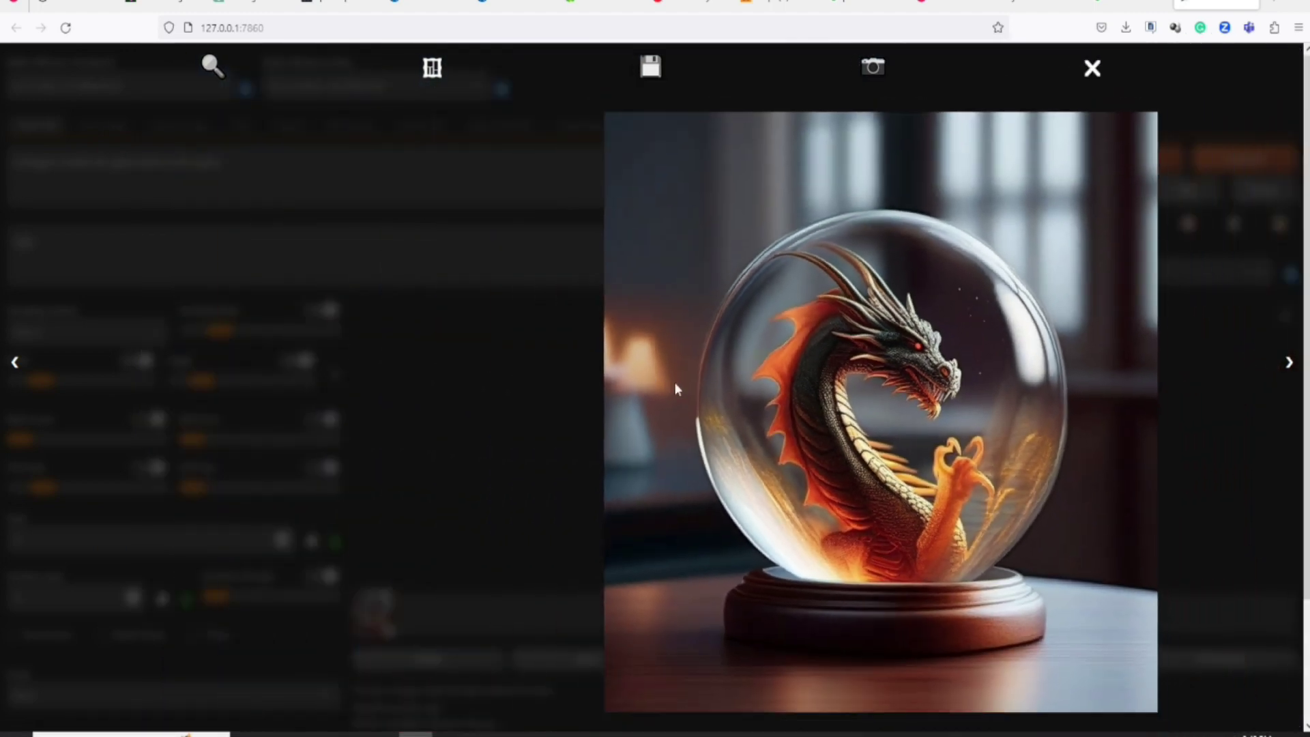
left_click_drag(662, 352, 408, 362)
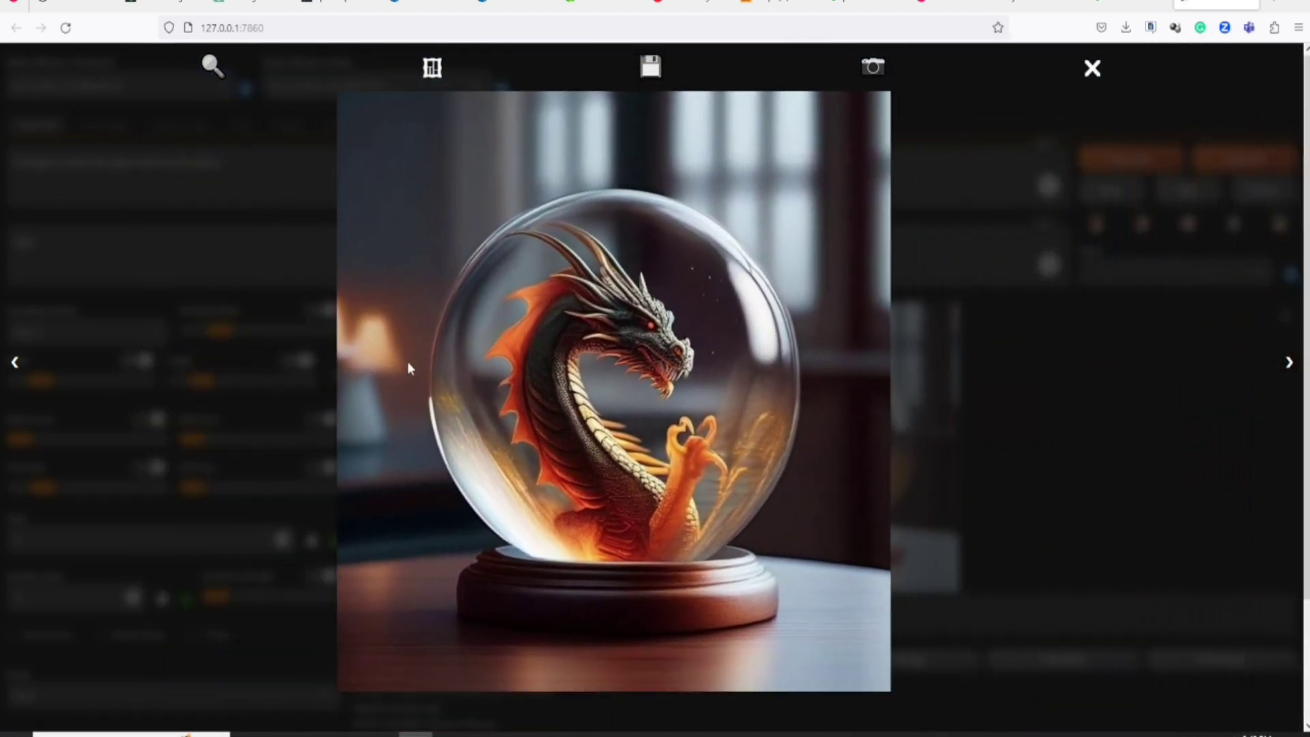